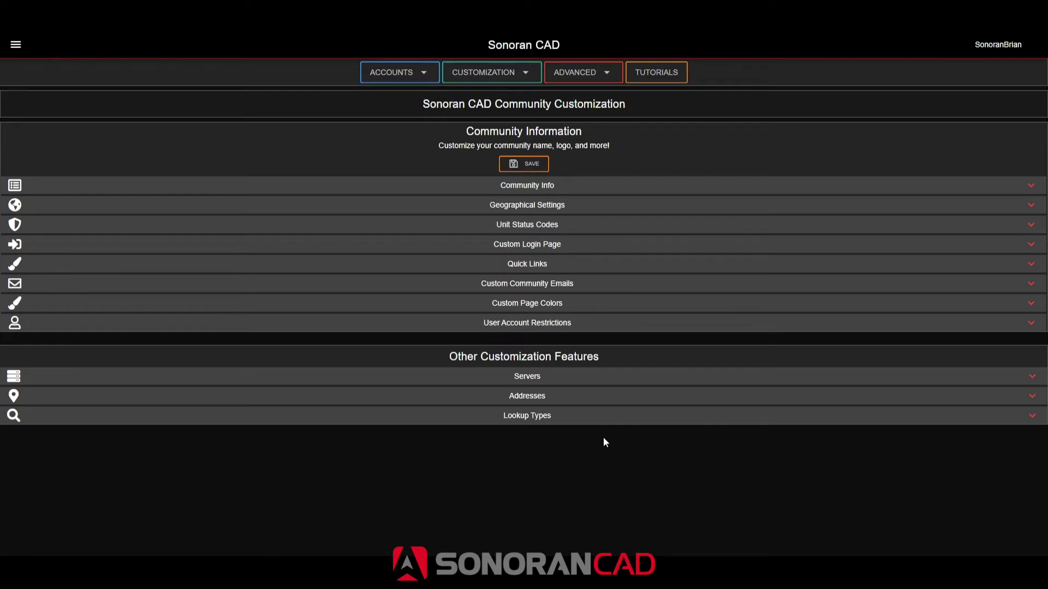
Add an SSN lookup type with the input mask ###-##-#### and save it
{"action": "left_click", "coordinate": [601, 420]}
{"action": "left_click", "coordinate": [448, 440]}
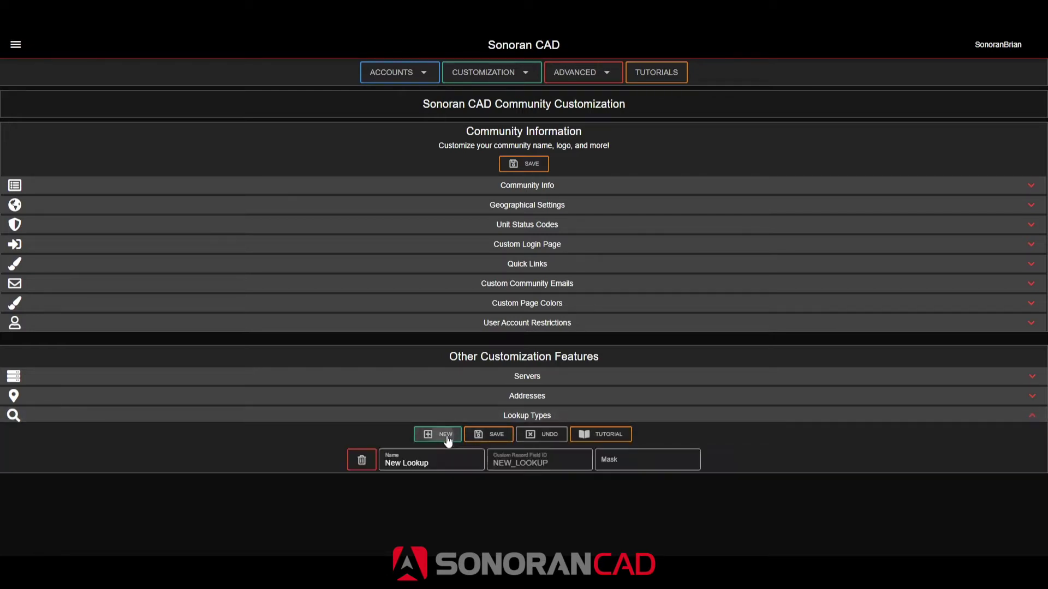
{"action": "left_click", "coordinate": [445, 465]}
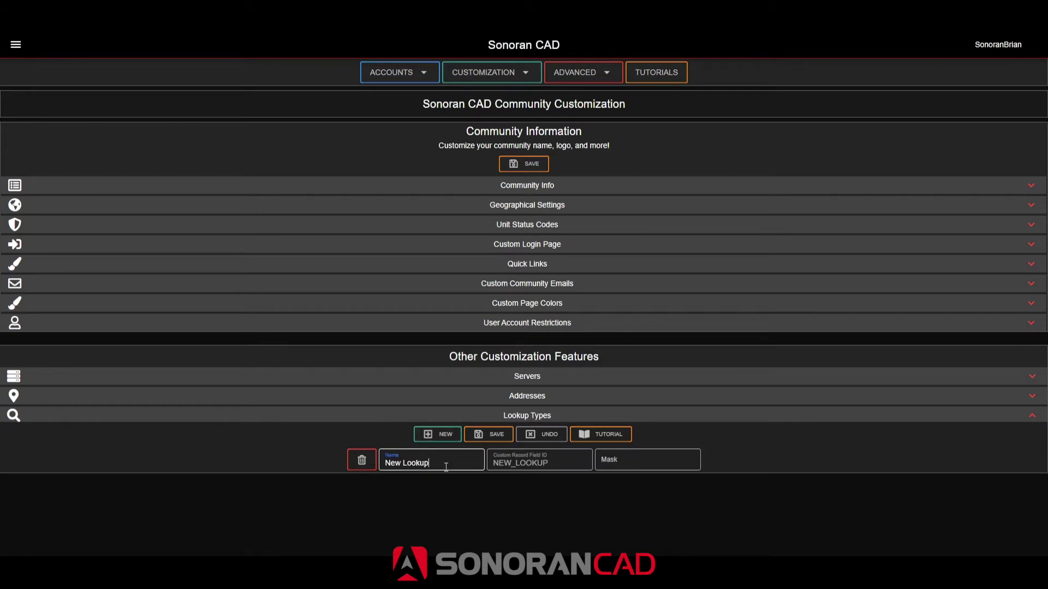
{"action": "key", "text": "ctrl+shift+Left"}
{"action": "key", "text": "ctrl+shift+Left"}
{"action": "type", "text": "SSN"}
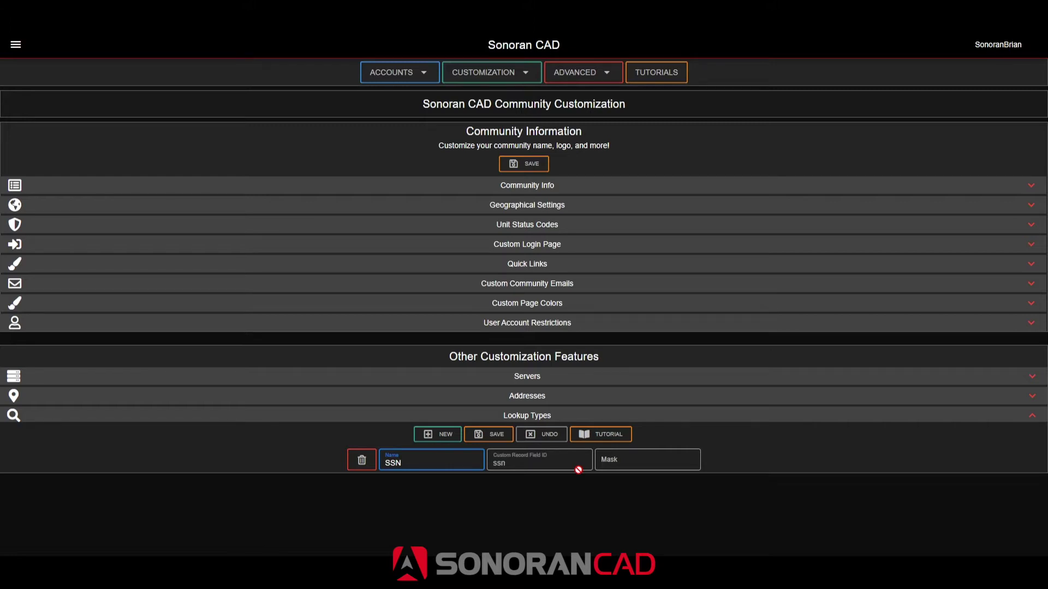
{"action": "left_click", "coordinate": [653, 468]}
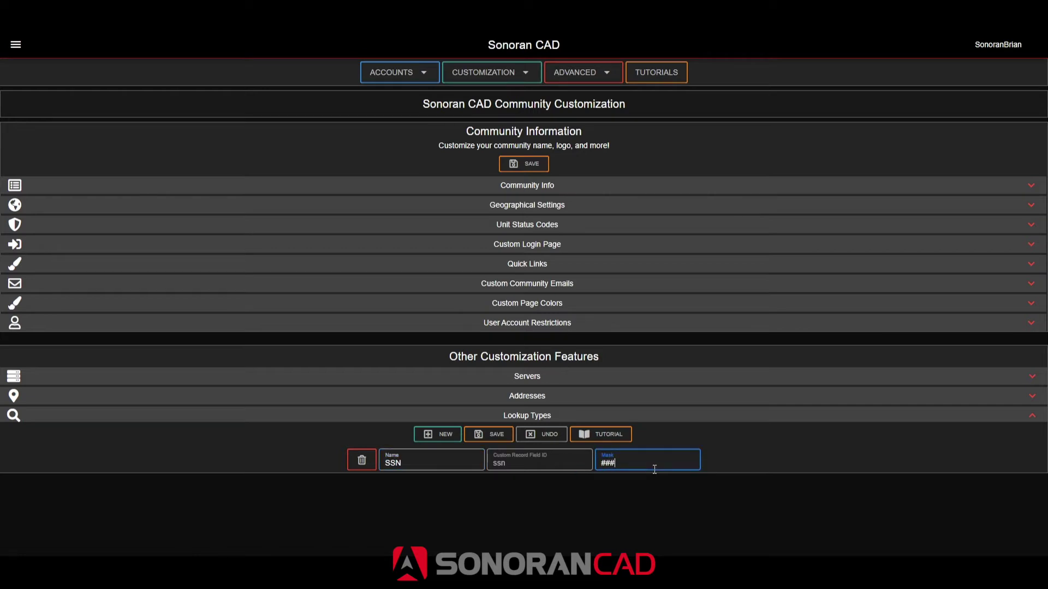
{"action": "type", "text": "###-##-####"}
{"action": "left_click", "coordinate": [489, 442]}
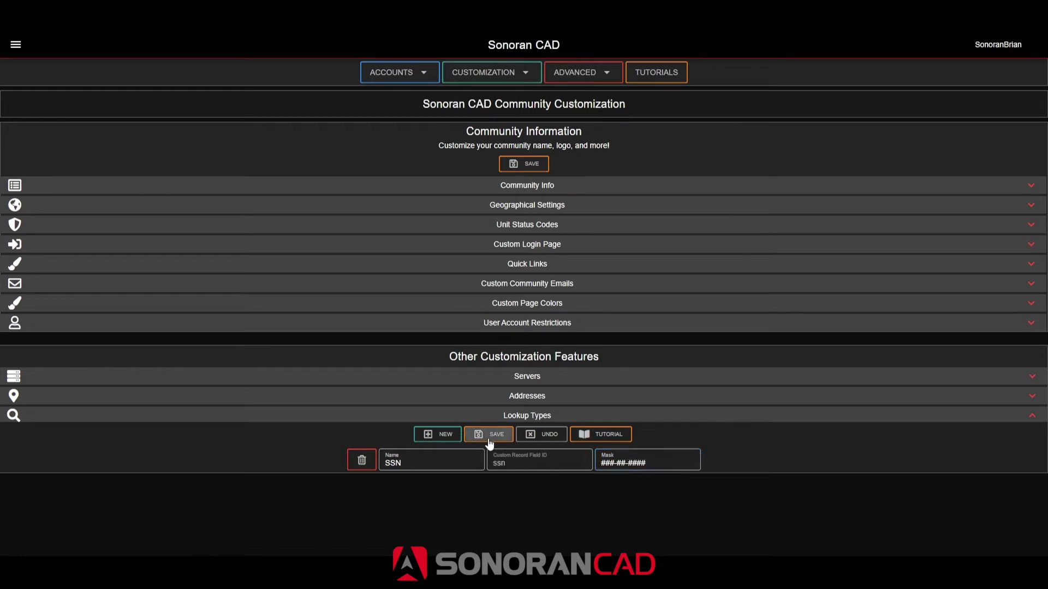
Add and save a second lookup type named JOB
{"action": "left_click", "coordinate": [435, 440]}
{"action": "triple_click", "coordinate": [414, 488]}
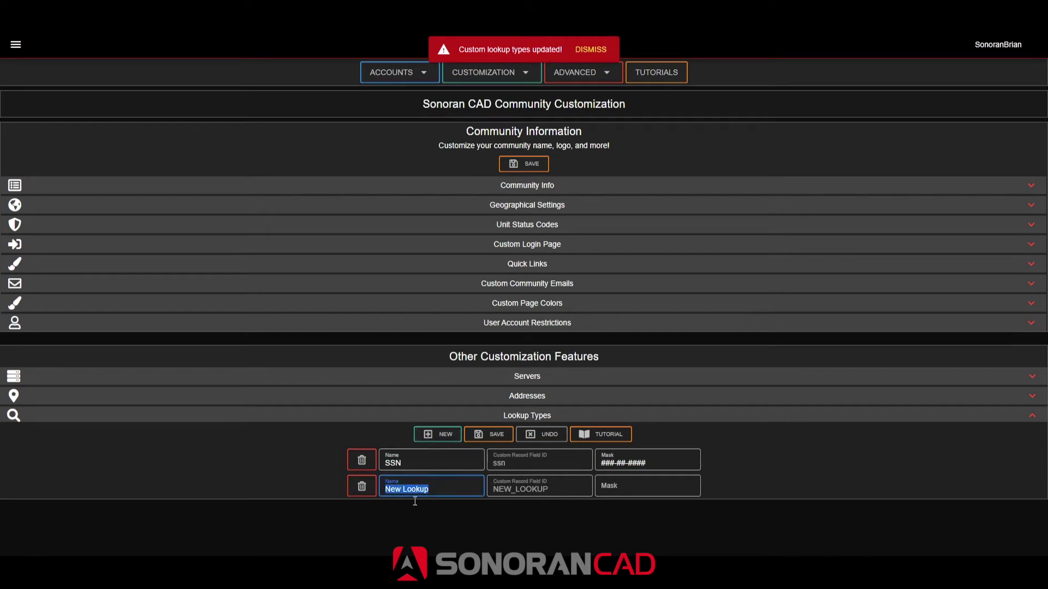
{"action": "type", "text": "JOB"}
{"action": "left_click", "coordinate": [490, 435]}
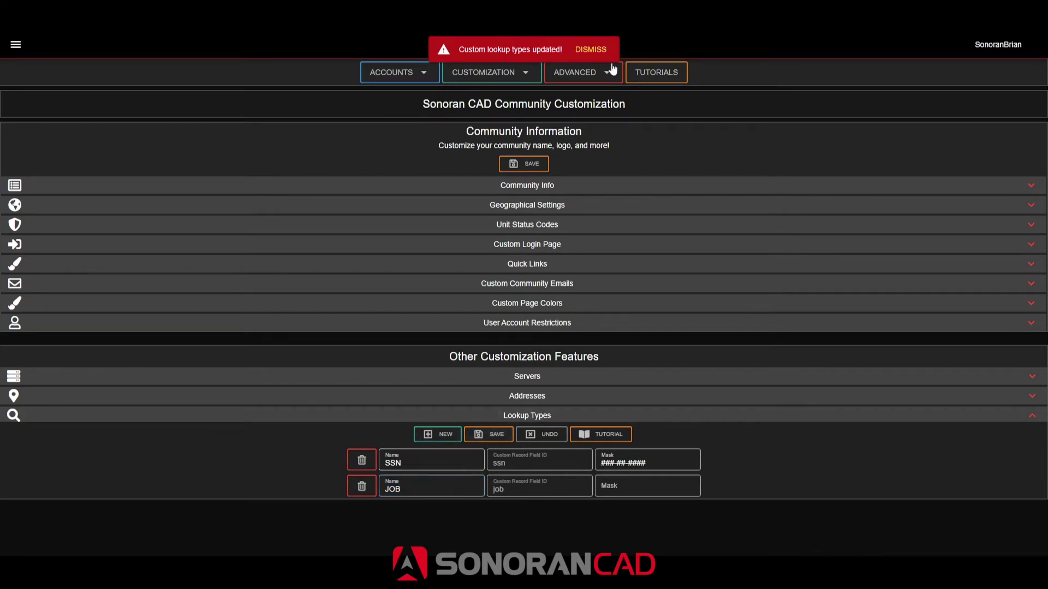
{"action": "left_click", "coordinate": [597, 54]}
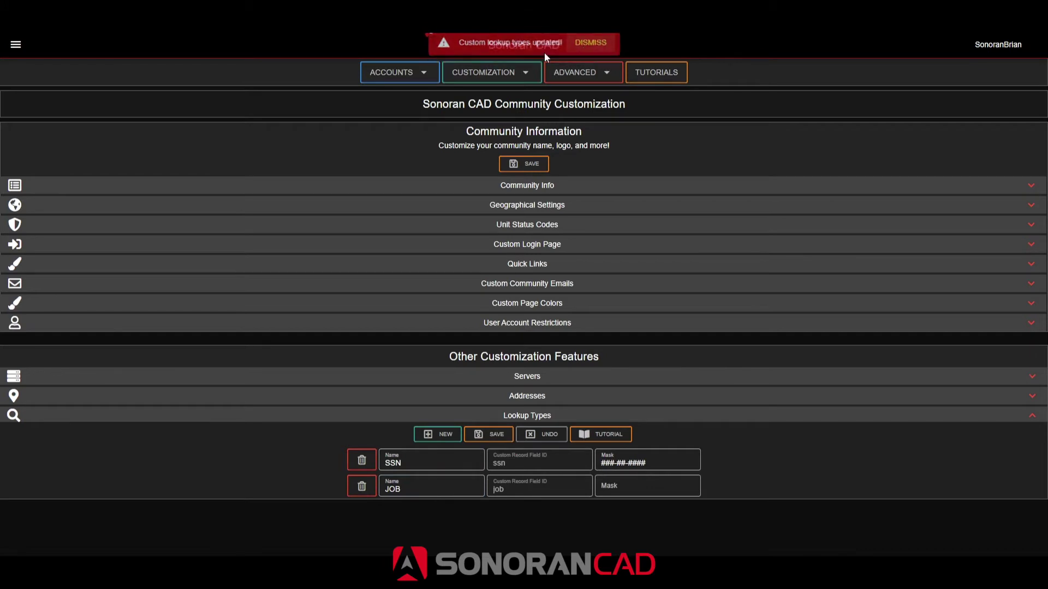
{"action": "left_click", "coordinate": [519, 74]}
Open the Civilian custom record and expand its Civilian Information fields
{"action": "left_click", "coordinate": [518, 123]}
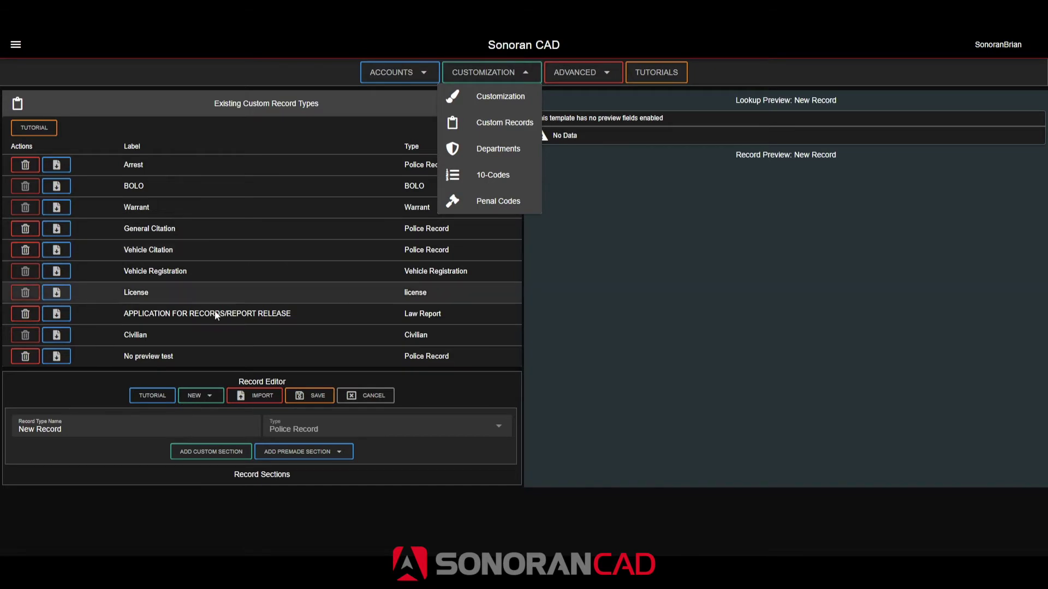
{"action": "left_click", "coordinate": [194, 340]}
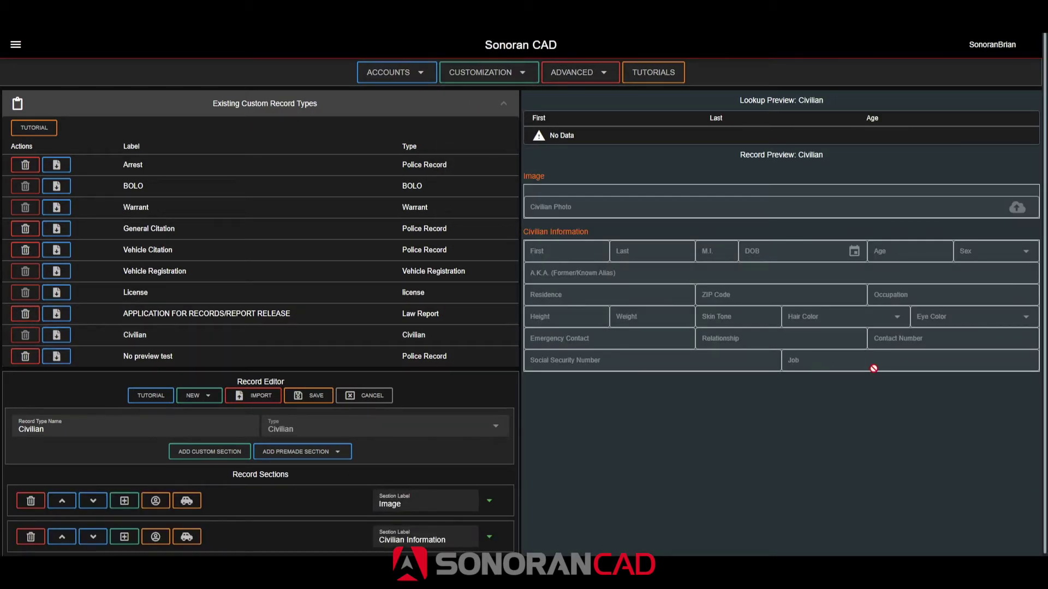
{"action": "scroll", "coordinate": [382, 458], "scroll_direction": "down", "scroll_amount": 1}
{"action": "left_click", "coordinate": [489, 537]}
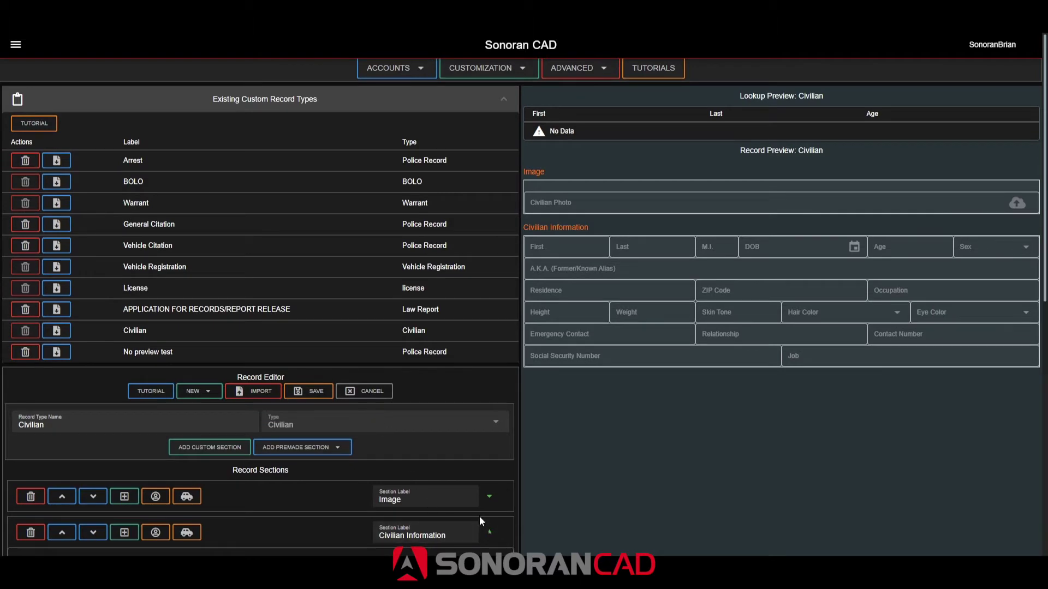
{"action": "scroll", "coordinate": [476, 514], "scroll_direction": "down", "scroll_amount": 15}
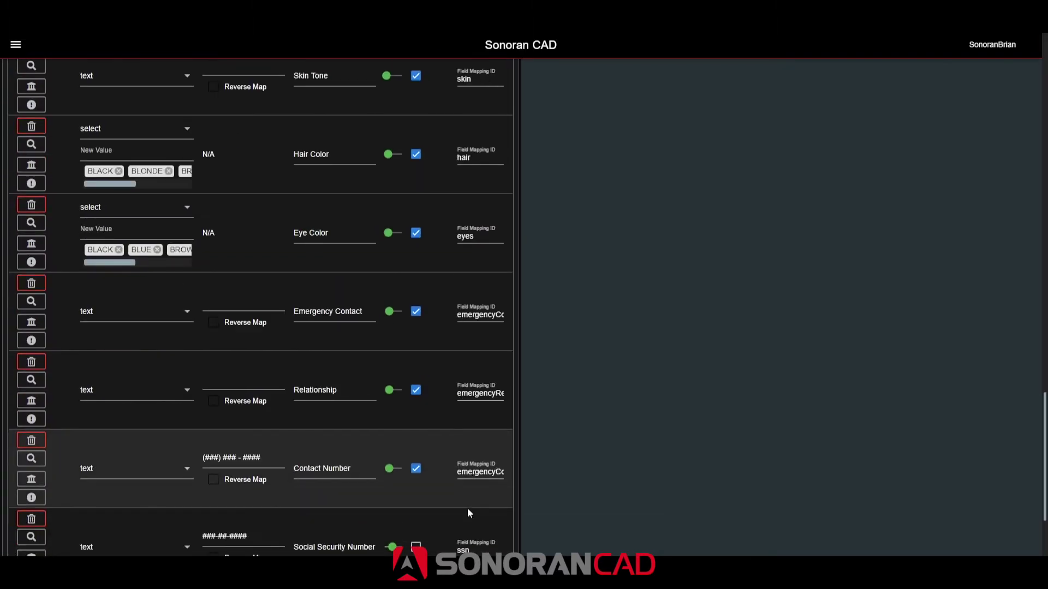
{"action": "scroll", "coordinate": [467, 514], "scroll_direction": "down", "scroll_amount": 2}
Confirm Social Security Number maps to ssn with mask ###-##-####, and Job maps to job
{"action": "double_click", "coordinate": [482, 440]}
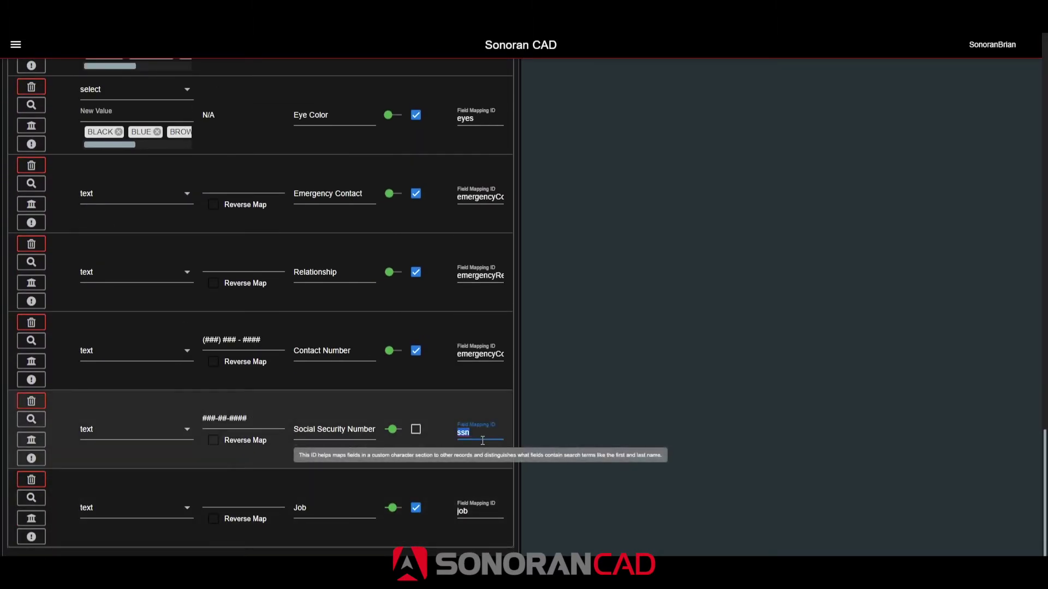
{"action": "double_click", "coordinate": [480, 518]}
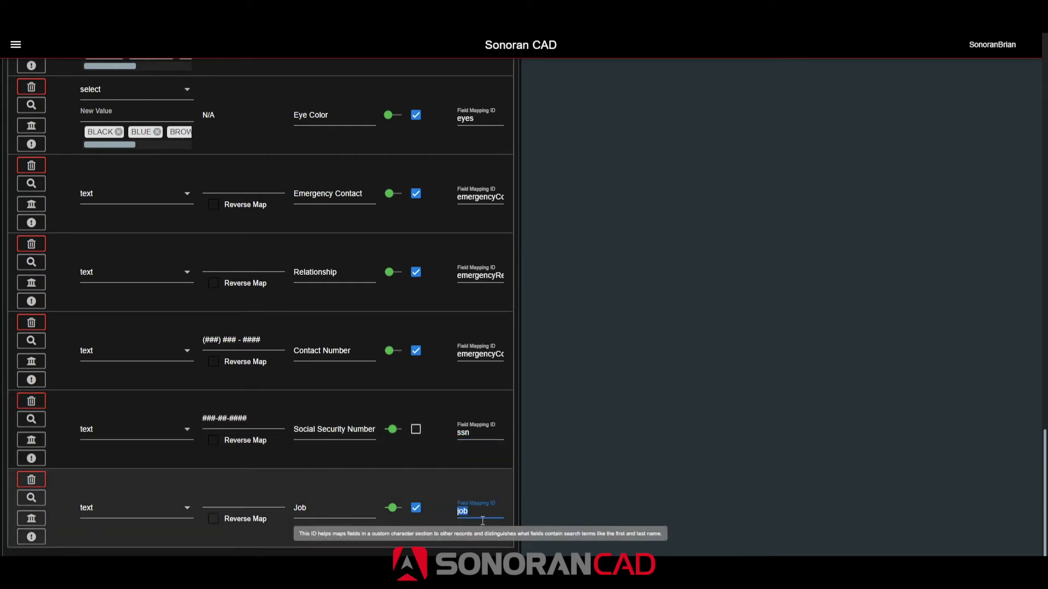
{"action": "left_click", "coordinate": [432, 480]}
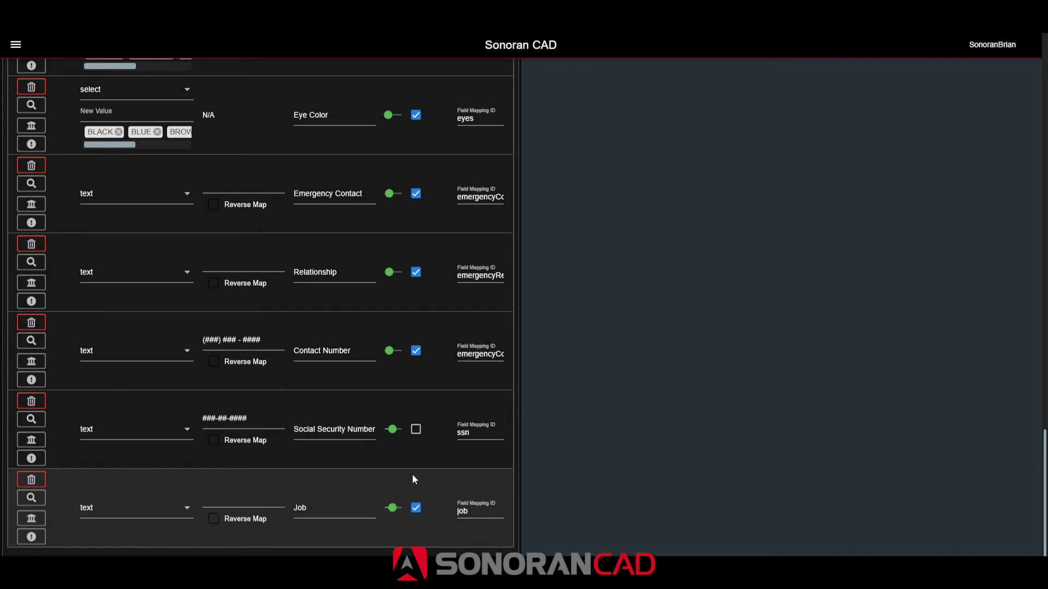
{"action": "left_click", "coordinate": [274, 416]}
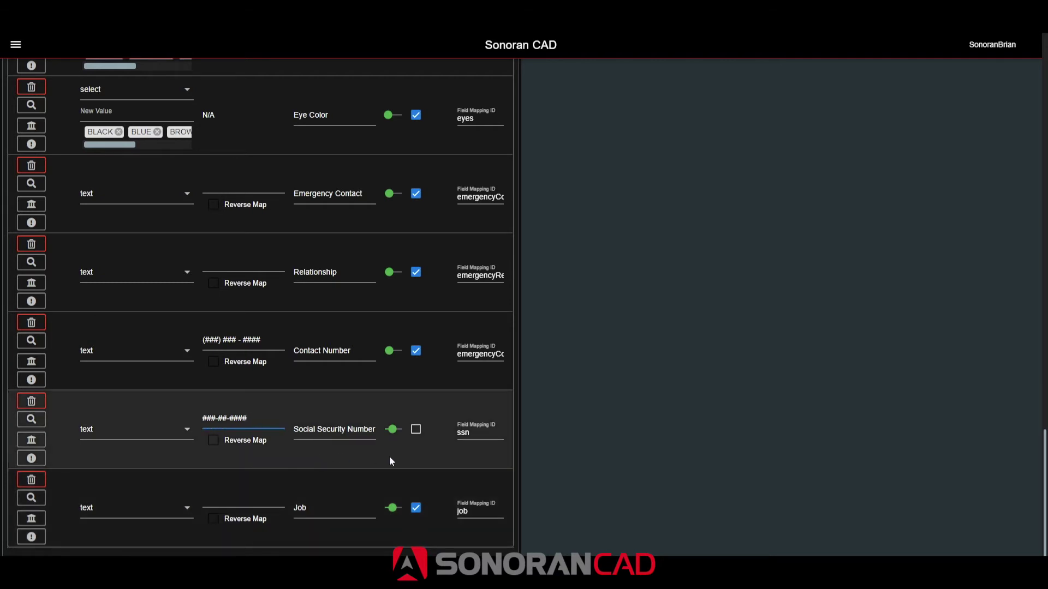
{"action": "scroll", "coordinate": [411, 456], "scroll_direction": "up", "scroll_amount": 15}
{"action": "scroll", "coordinate": [422, 469], "scroll_direction": "up", "scroll_amount": 10}
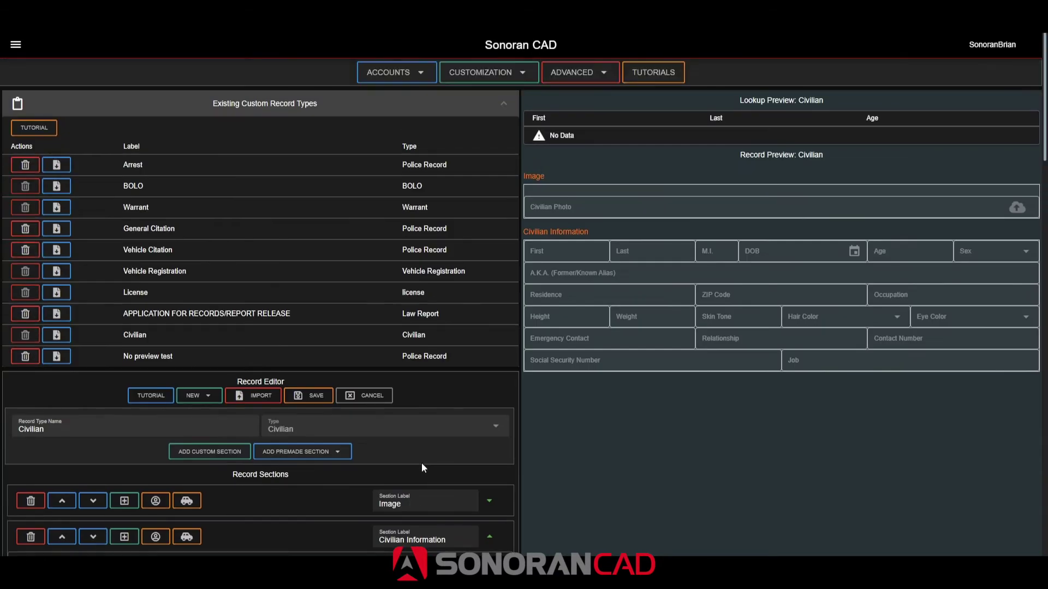
In In-Game Integration's Character Mapping, check that Job maps to column job in characters
{"action": "left_click", "coordinate": [567, 73]}
{"action": "left_click", "coordinate": [565, 98]}
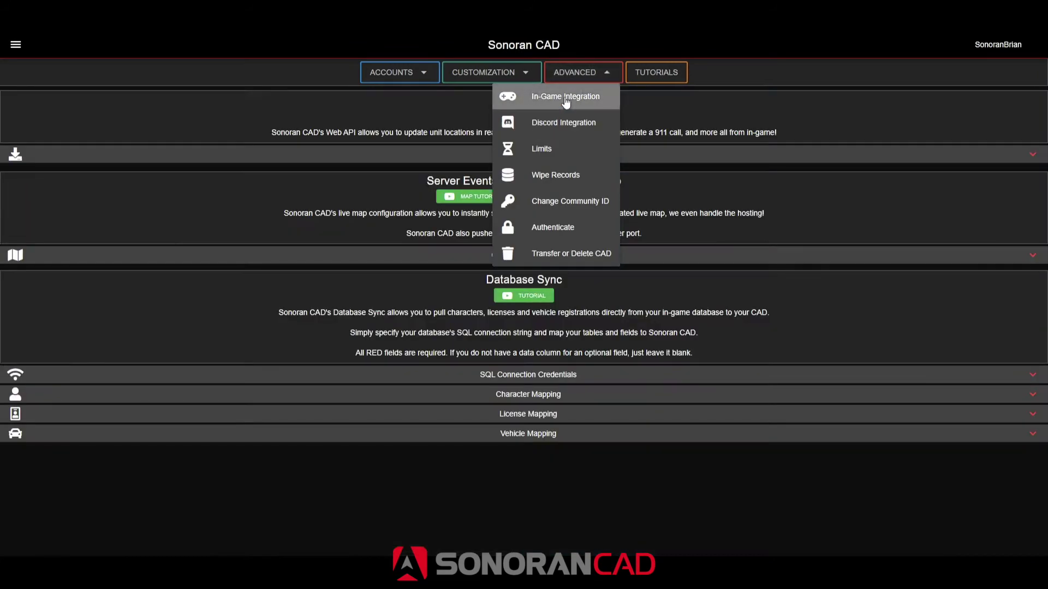
{"action": "left_click", "coordinate": [474, 397]}
{"action": "scroll", "coordinate": [475, 398], "scroll_direction": "down", "scroll_amount": 8}
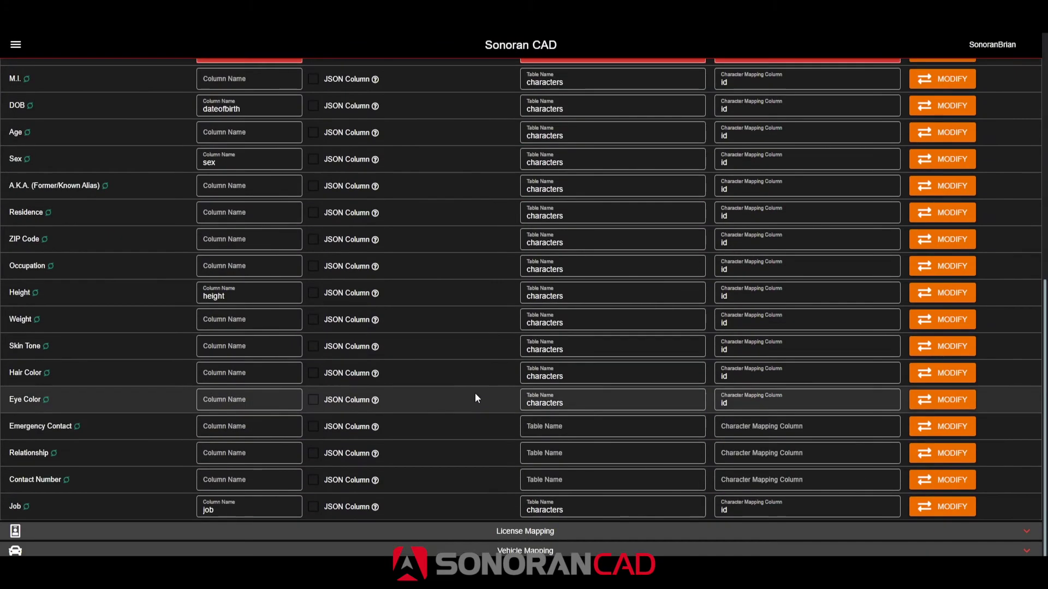
{"action": "left_click", "coordinate": [286, 512]}
{"action": "key", "text": "Tab"}
{"action": "key", "text": "Tab"}
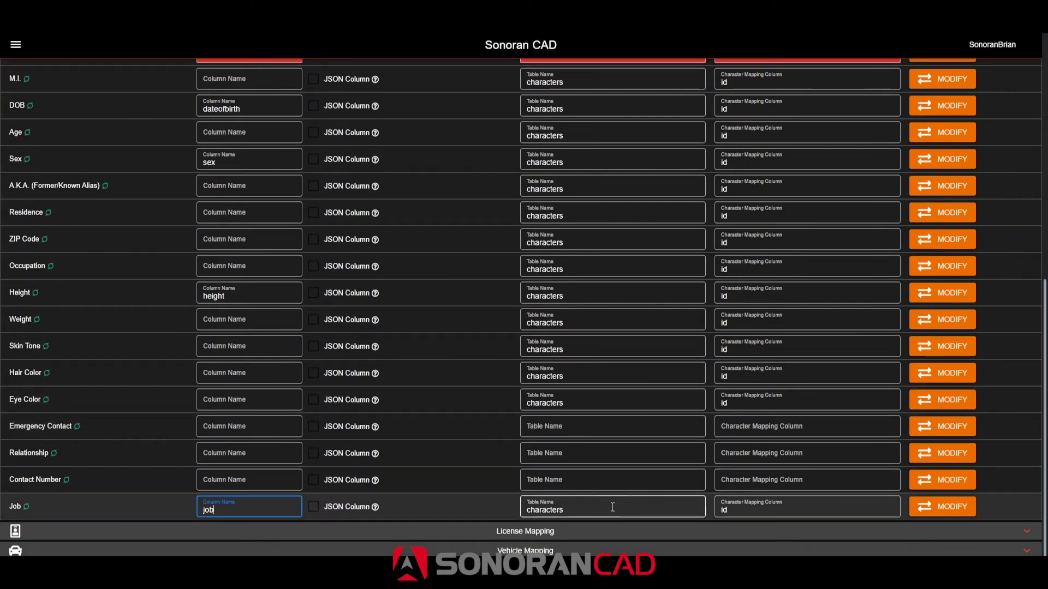
{"action": "key", "text": "Tab"}
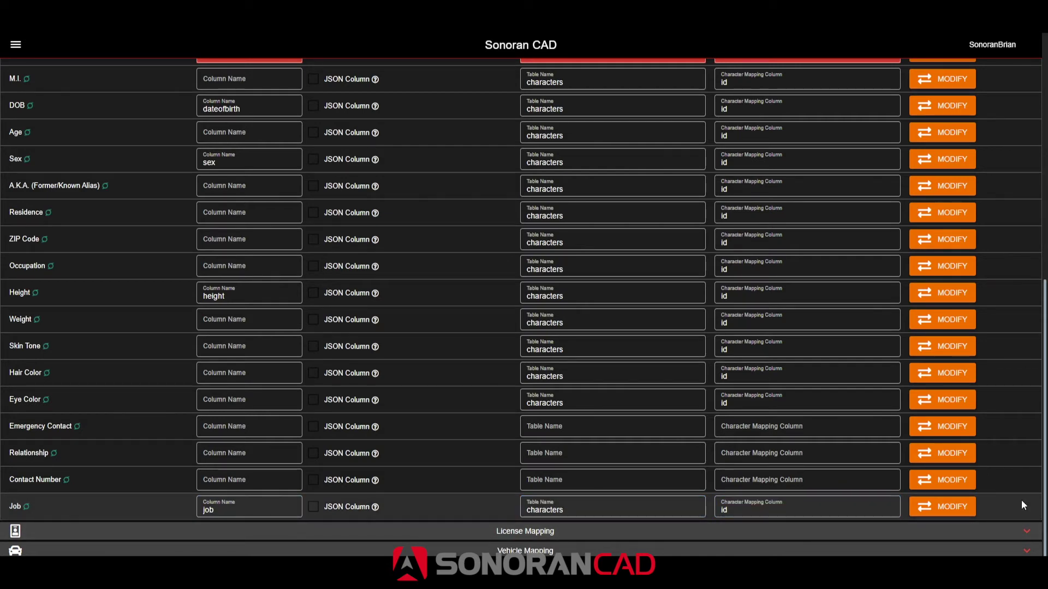
{"action": "key", "text": "alt+Tab"}
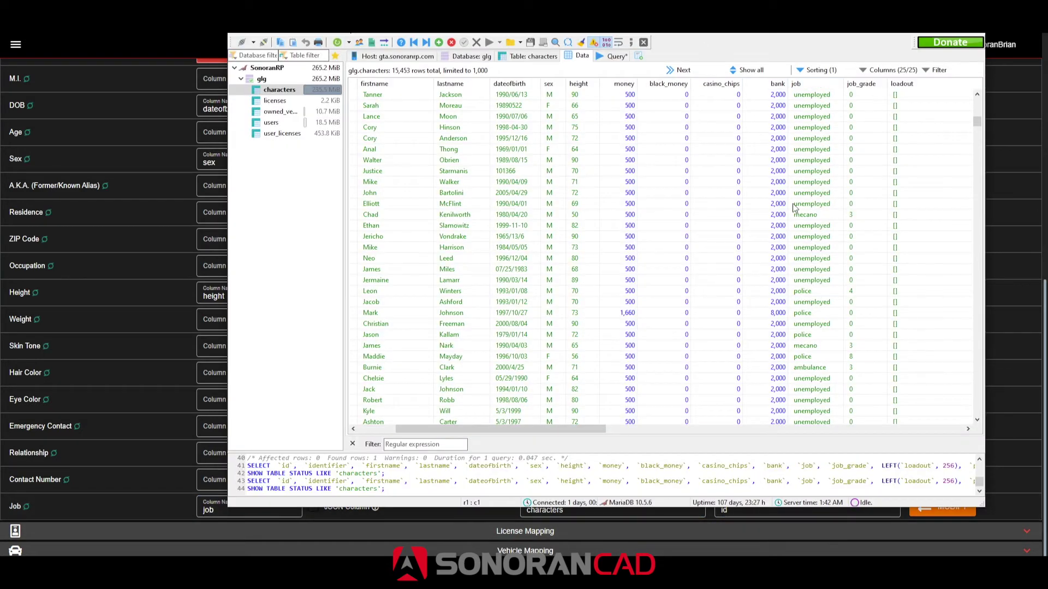
Review the job values in glg.characters, then save the Sonoran CAD character mapping config
{"action": "scroll", "coordinate": [787, 393], "scroll_direction": "down", "scroll_amount": 10}
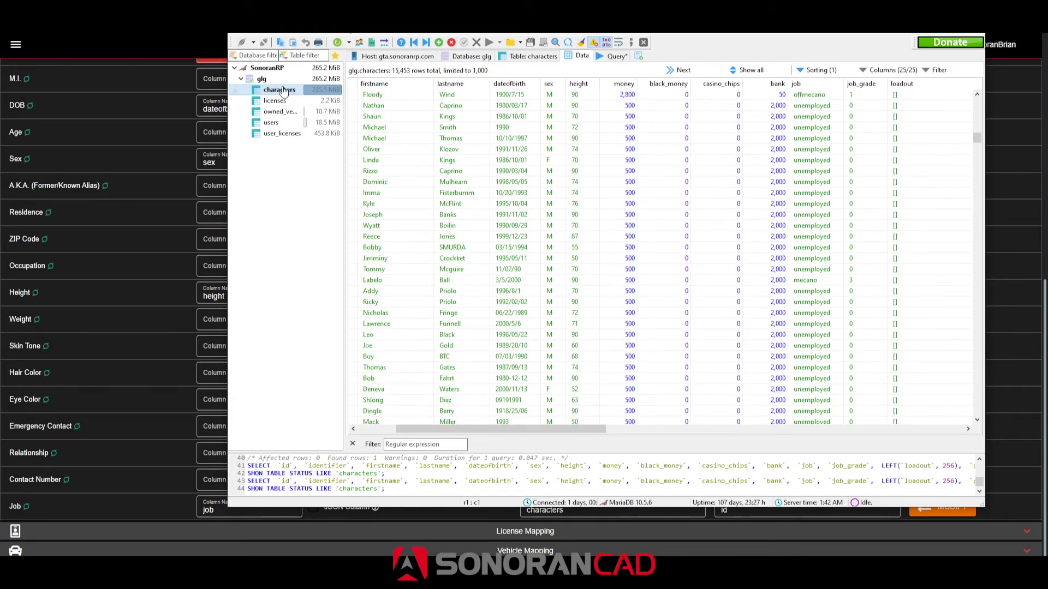
{"action": "key", "text": "alt+Tab"}
{"action": "scroll", "coordinate": [311, 282], "scroll_direction": "up", "scroll_amount": 5}
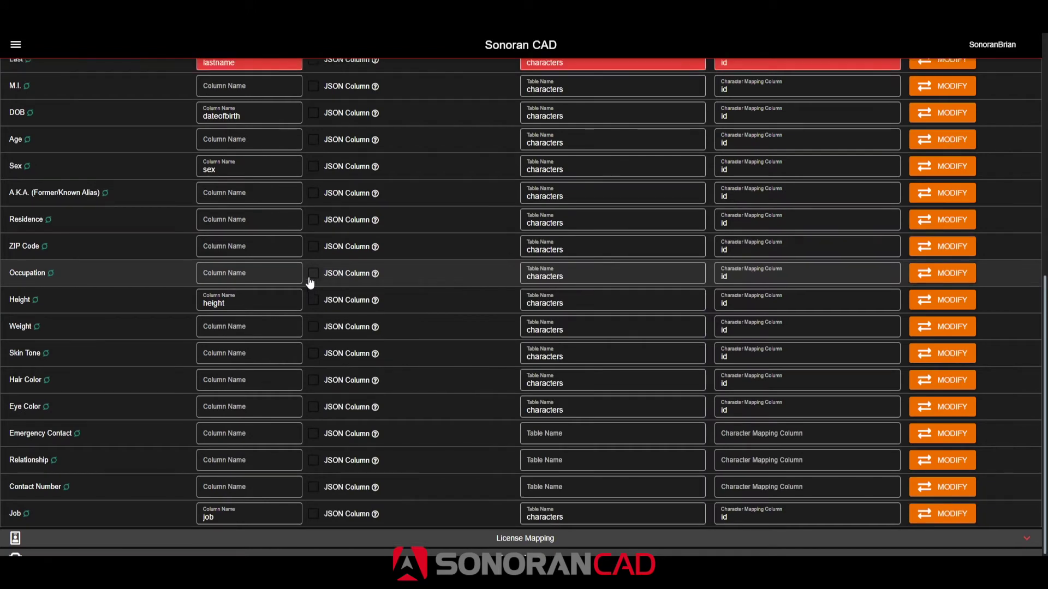
{"action": "left_click", "coordinate": [605, 208]}
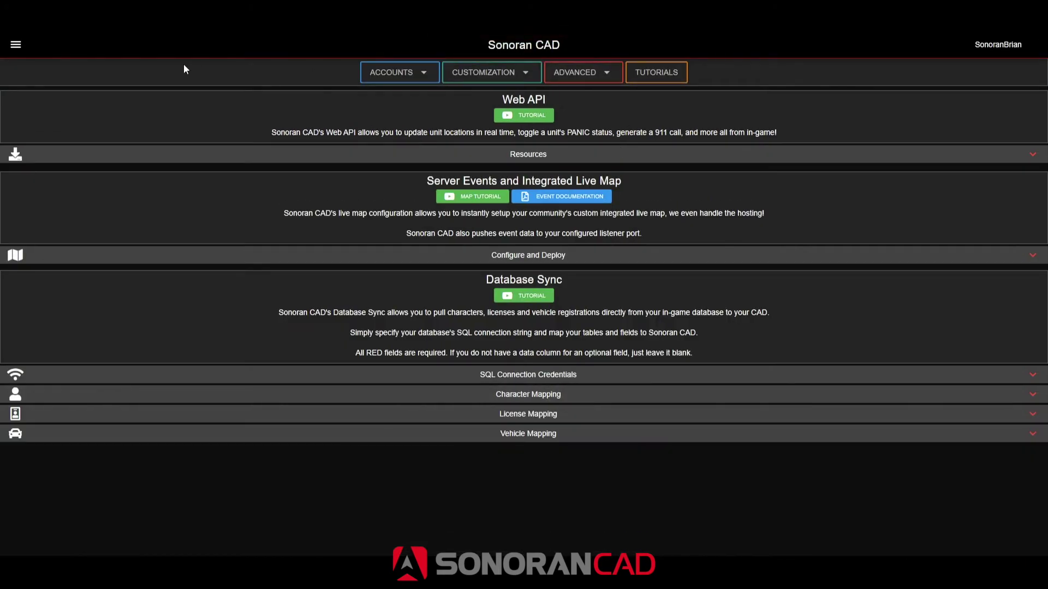
Enter the Police screen from the Community Menu and start a new lookup
{"action": "left_click", "coordinate": [16, 44]}
{"action": "left_click", "coordinate": [44, 80]}
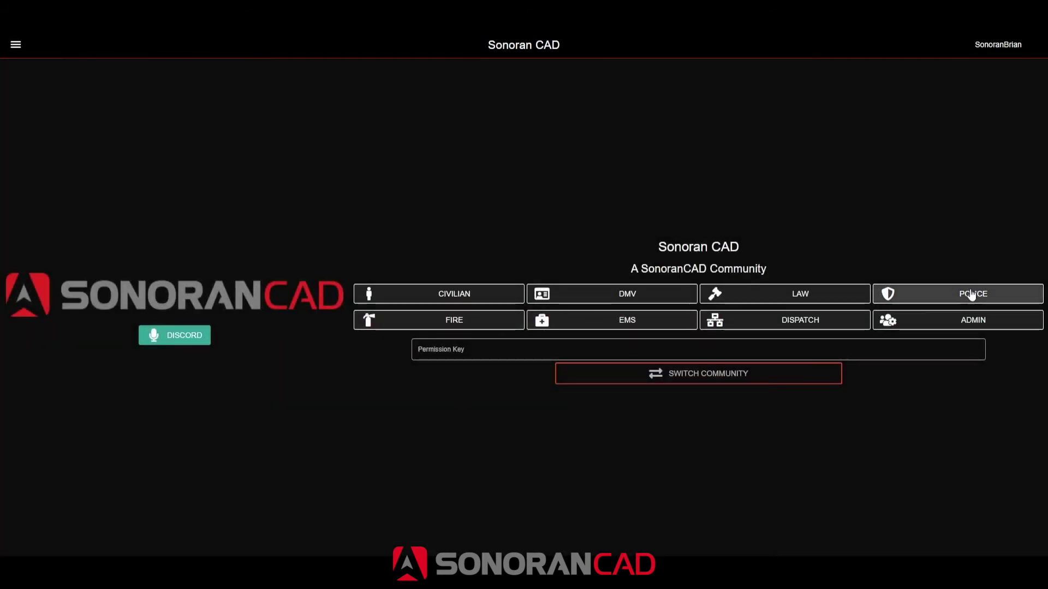
{"action": "left_click", "coordinate": [926, 294]}
{"action": "left_click", "coordinate": [344, 175]}
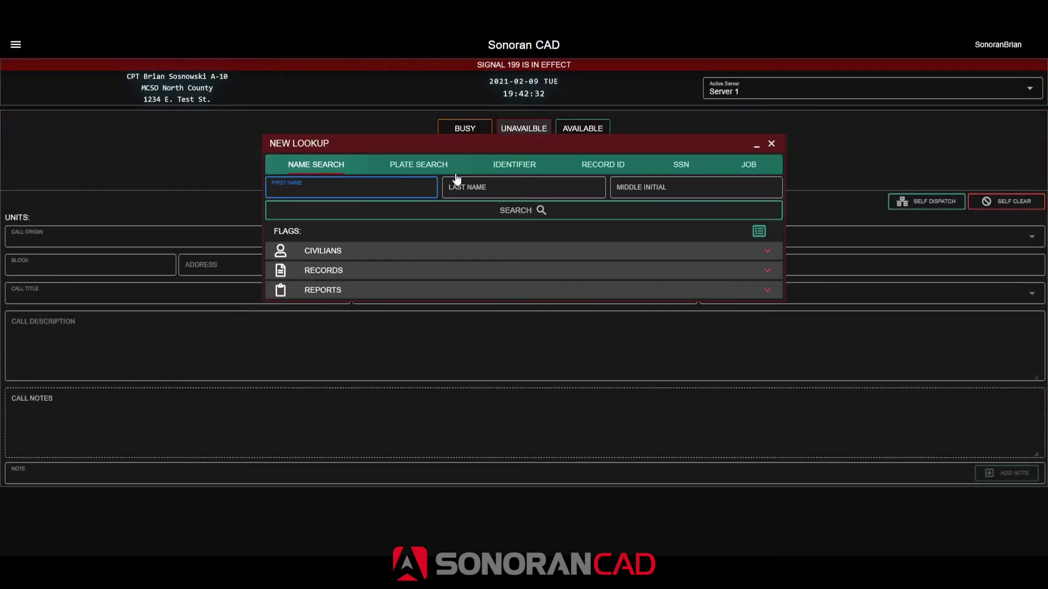
Search by the civilian's SSN and open the matching civilian's full record
{"action": "left_click", "coordinate": [679, 169]}
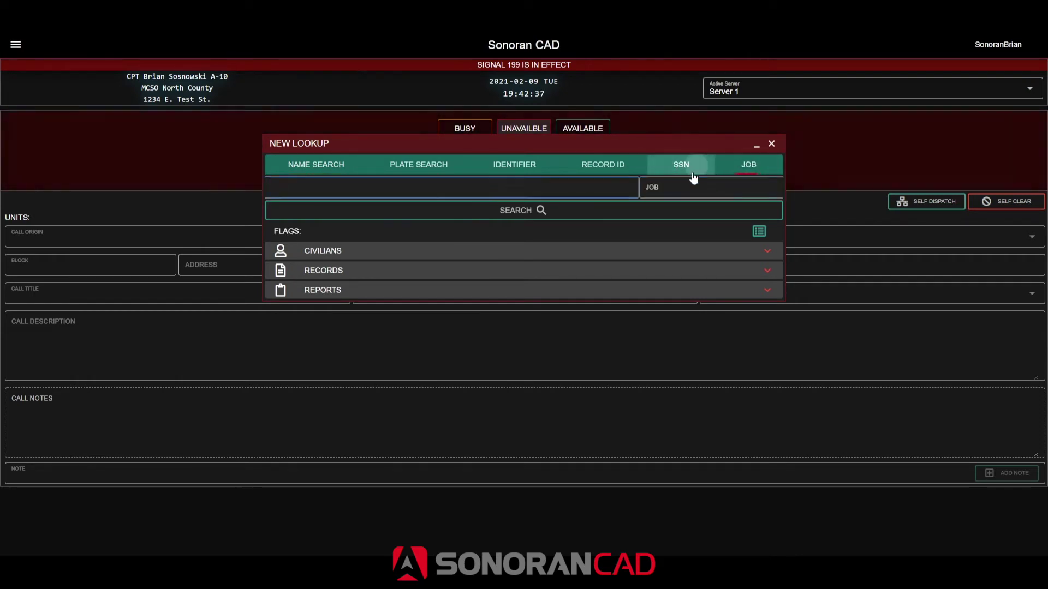
{"action": "type", "text": "101-01-0101"}
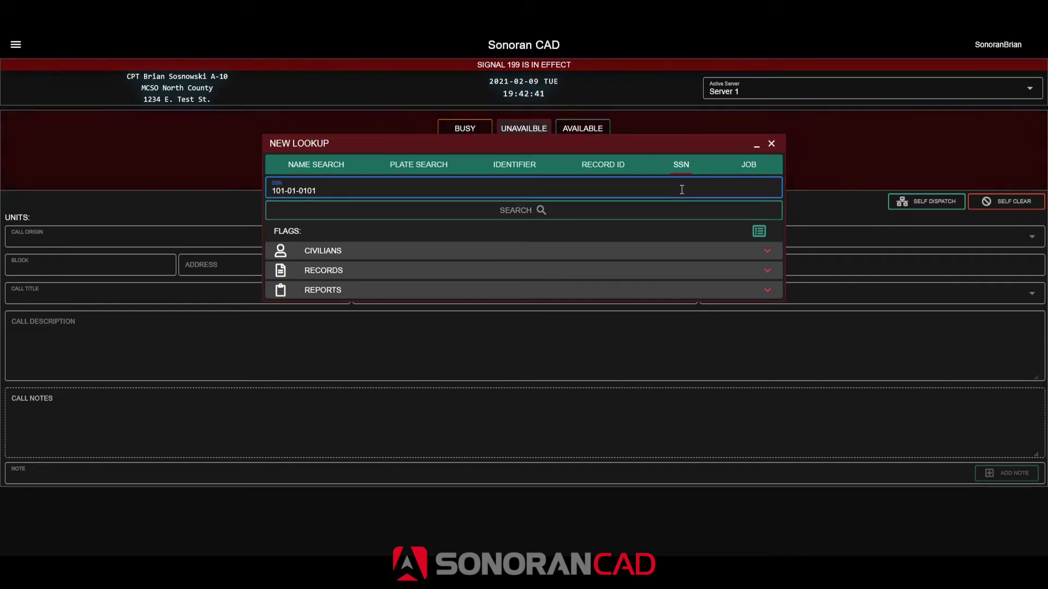
{"action": "left_click", "coordinate": [611, 210]}
{"action": "left_click", "coordinate": [549, 251]}
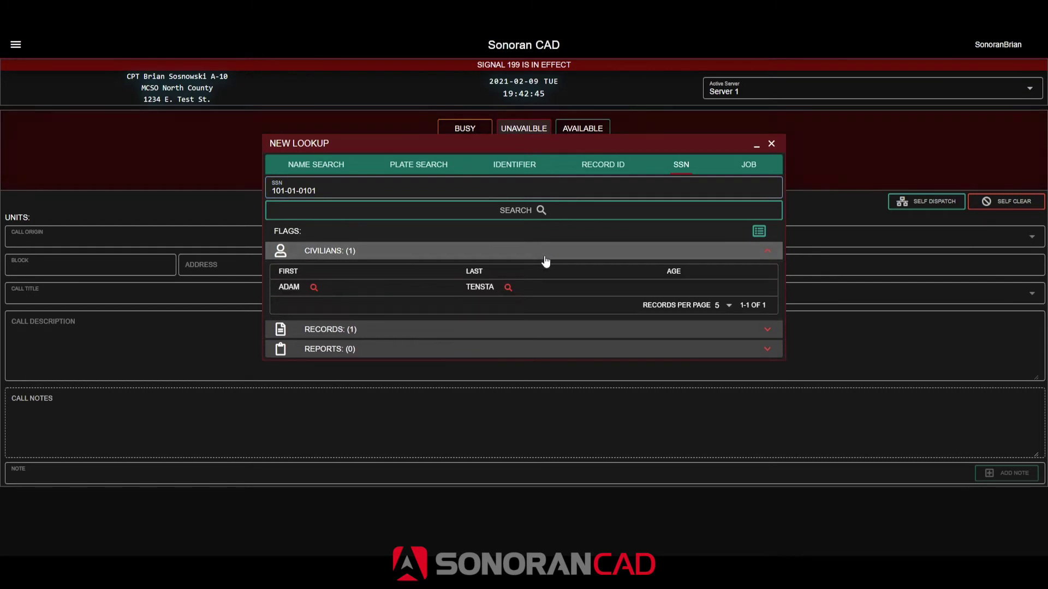
{"action": "left_click", "coordinate": [533, 289]}
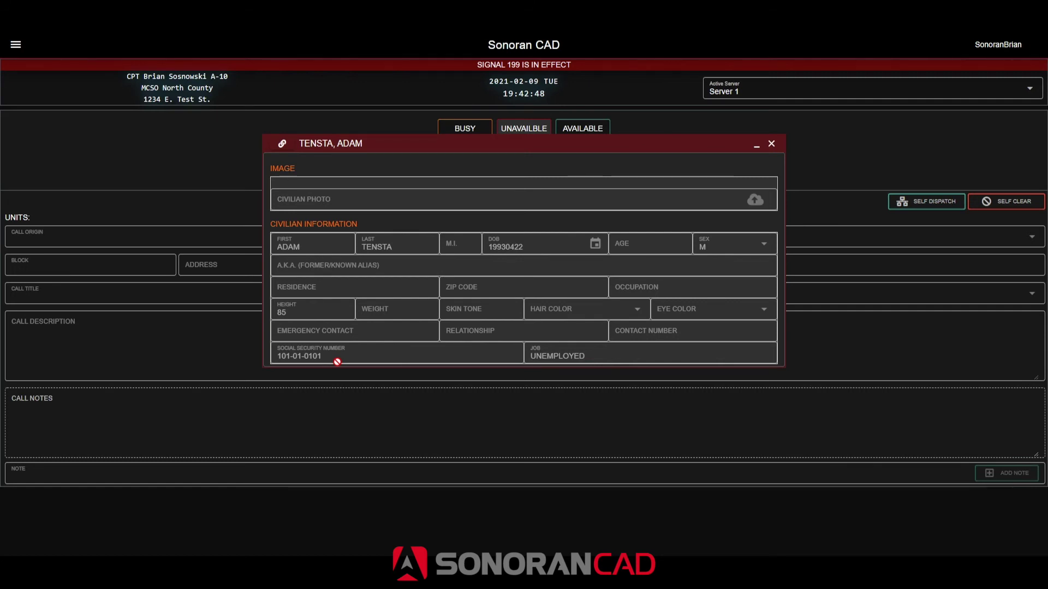
{"action": "left_click", "coordinate": [772, 144]}
Open the vehicle citation listed under the SSN lookup's records, then close it
{"action": "left_click", "coordinate": [445, 333]}
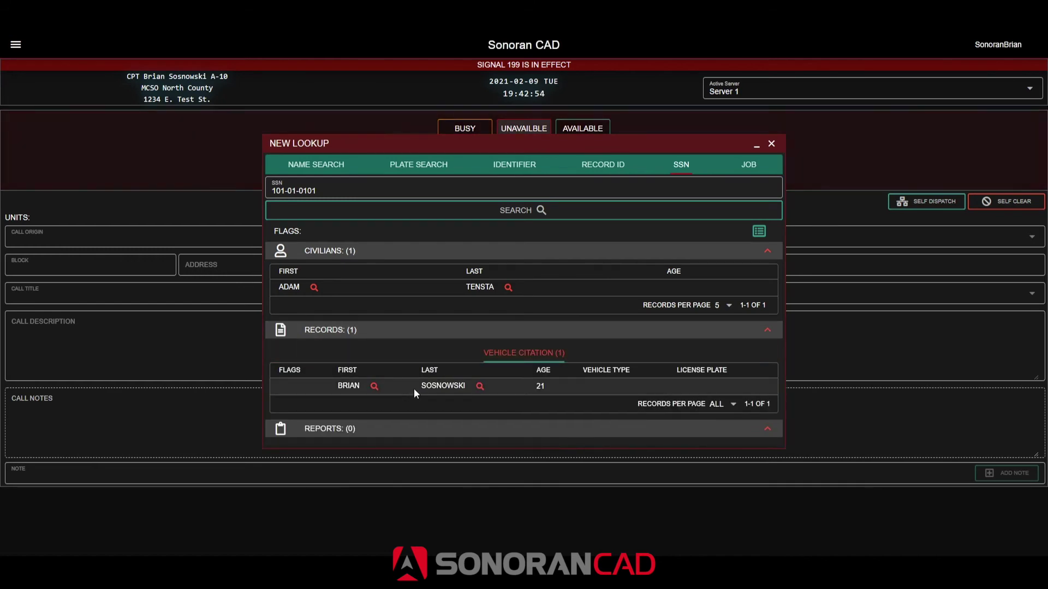
{"action": "left_click", "coordinate": [413, 388]}
{"action": "scroll", "coordinate": [557, 292], "scroll_direction": "down", "scroll_amount": 5}
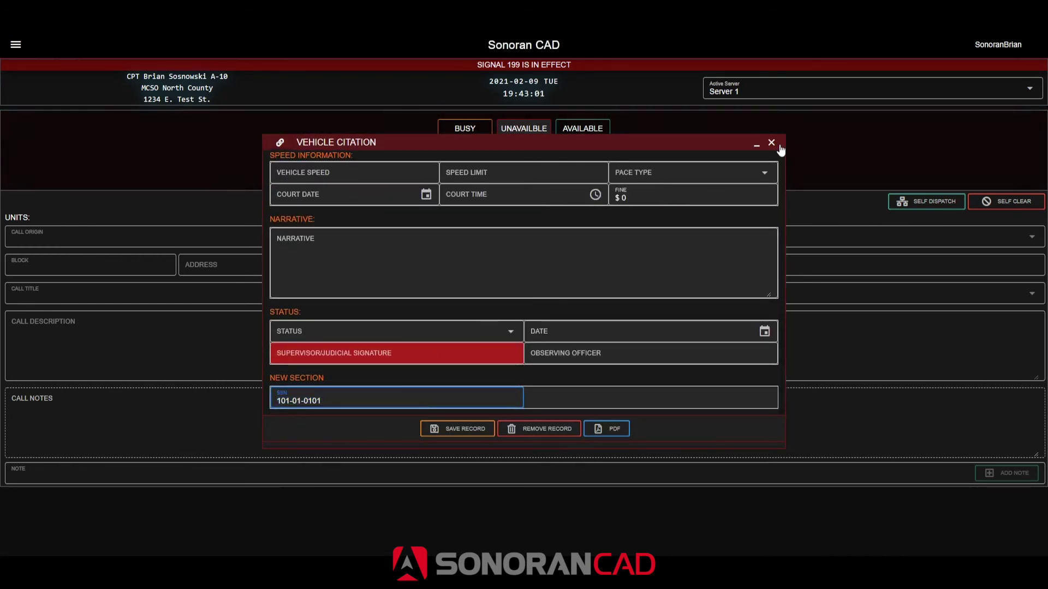
{"action": "left_click", "coordinate": [771, 143]}
{"action": "left_click", "coordinate": [738, 174]}
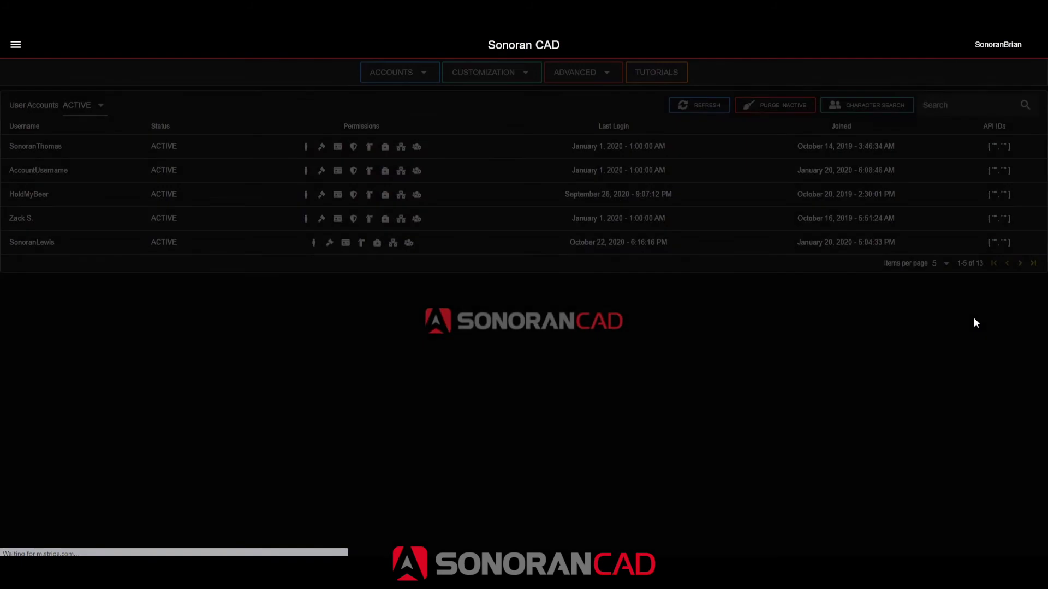
Open Character Mapping and copy the job value 'ambulance' from the characters table
{"action": "left_click", "coordinate": [574, 78]}
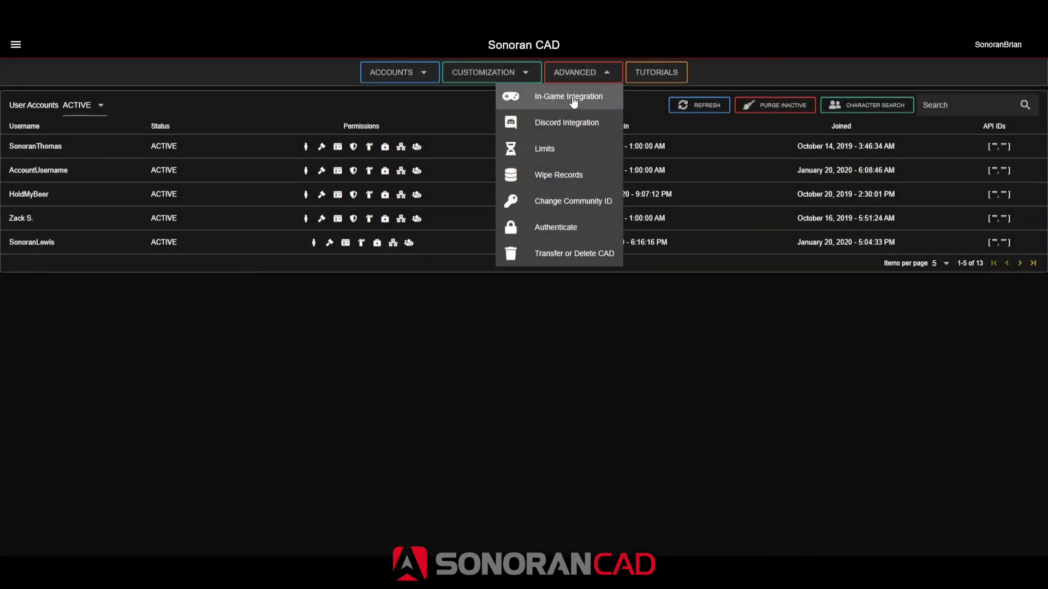
{"action": "left_click", "coordinate": [570, 97]}
{"action": "left_click", "coordinate": [572, 391]}
{"action": "scroll", "coordinate": [565, 388], "scroll_direction": "down", "scroll_amount": 8}
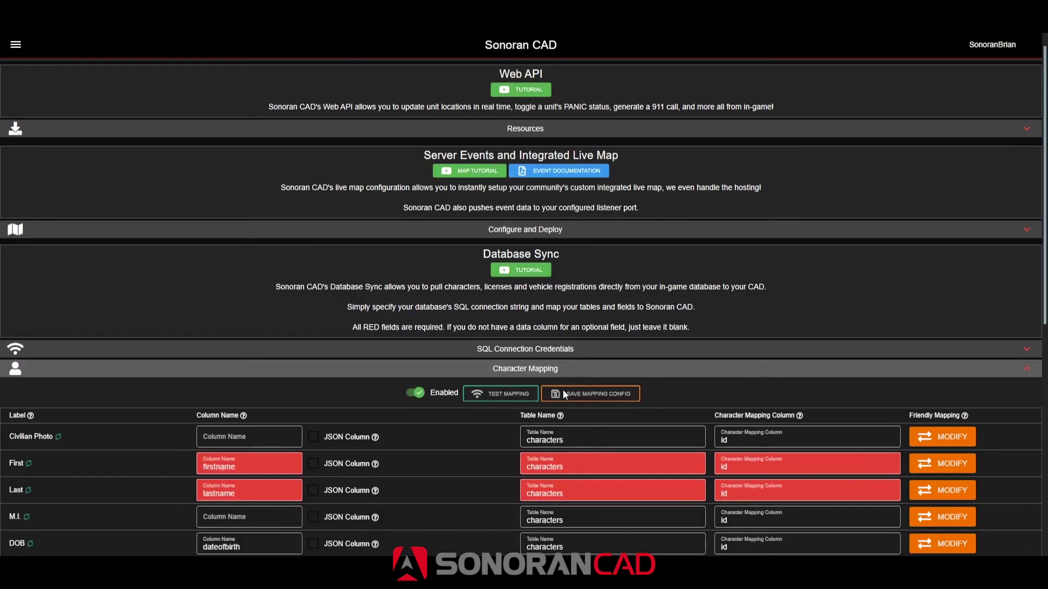
{"action": "key", "text": "alt+Tab"}
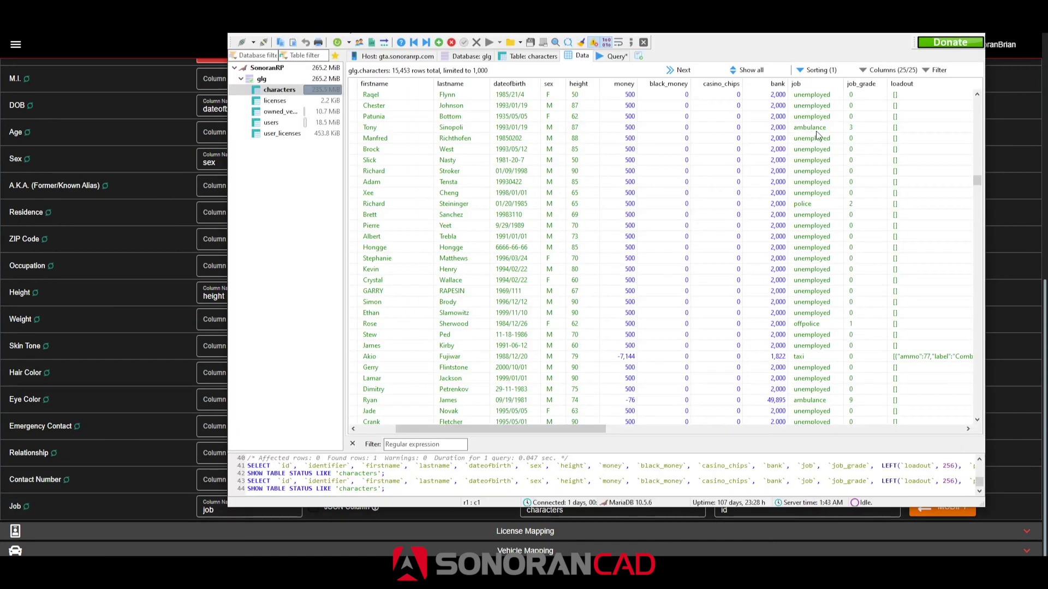
{"action": "left_click", "coordinate": [819, 128]}
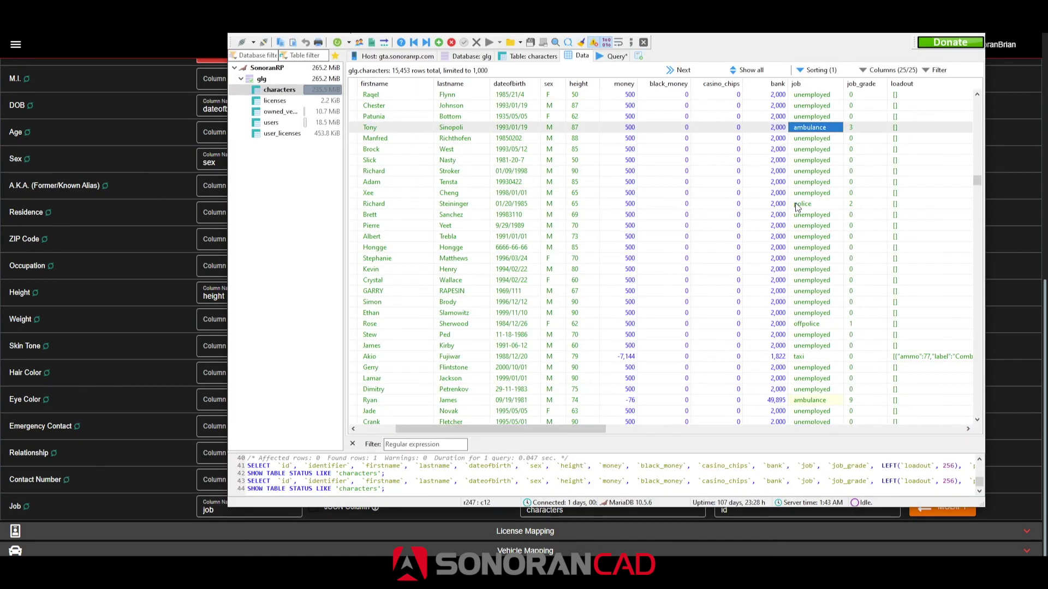
{"action": "left_click", "coordinate": [819, 131]}
{"action": "key", "text": "ctrl+c"}
{"action": "left_click", "coordinate": [152, 517]}
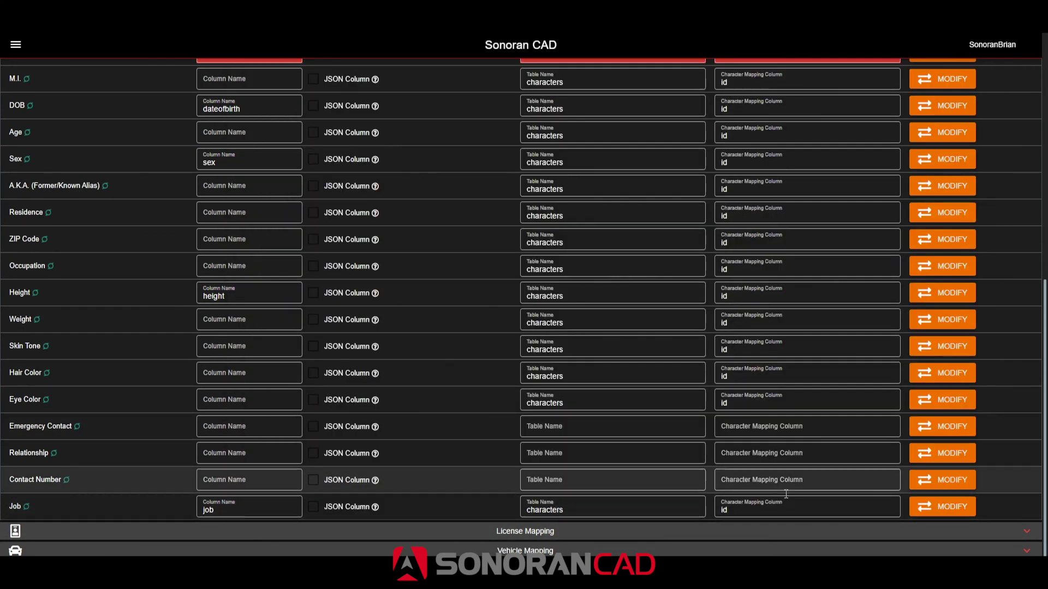
Map the Job database value ambulance to the friendly name Paramedic and save it
{"action": "left_click", "coordinate": [455, 298]}
{"action": "key", "text": "ctrl+v"}
{"action": "left_click", "coordinate": [520, 297]}
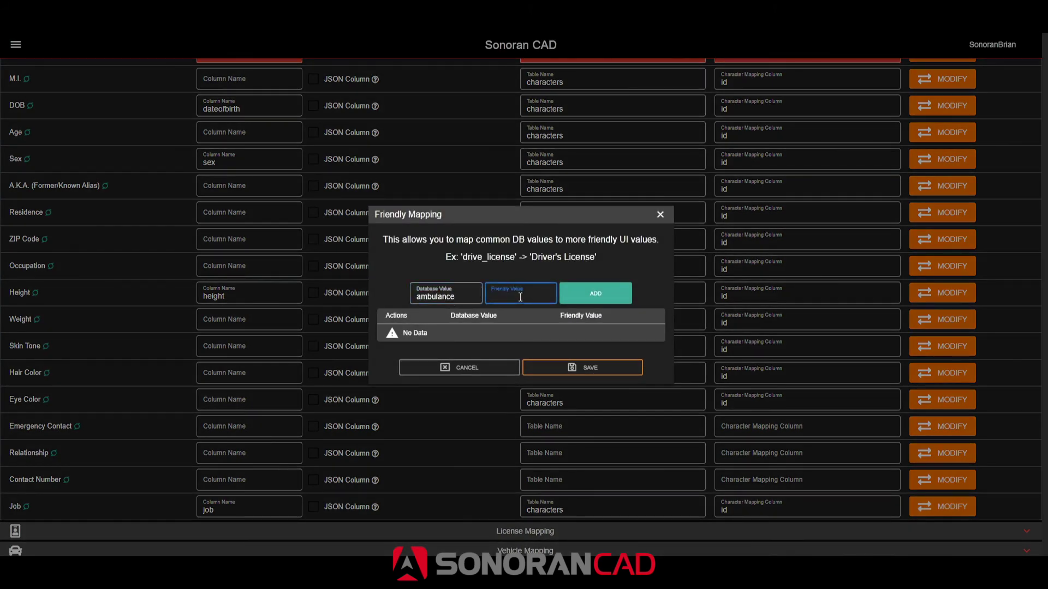
{"action": "type", "text": "paramedic"}
{"action": "left_click", "coordinate": [496, 297]}
{"action": "key", "text": "BackSpace"}
{"action": "type", "text": "P"}
{"action": "left_click", "coordinate": [628, 293]}
{"action": "left_click", "coordinate": [603, 376]}
{"action": "scroll", "coordinate": [546, 262], "scroll_direction": "up", "scroll_amount": 5}
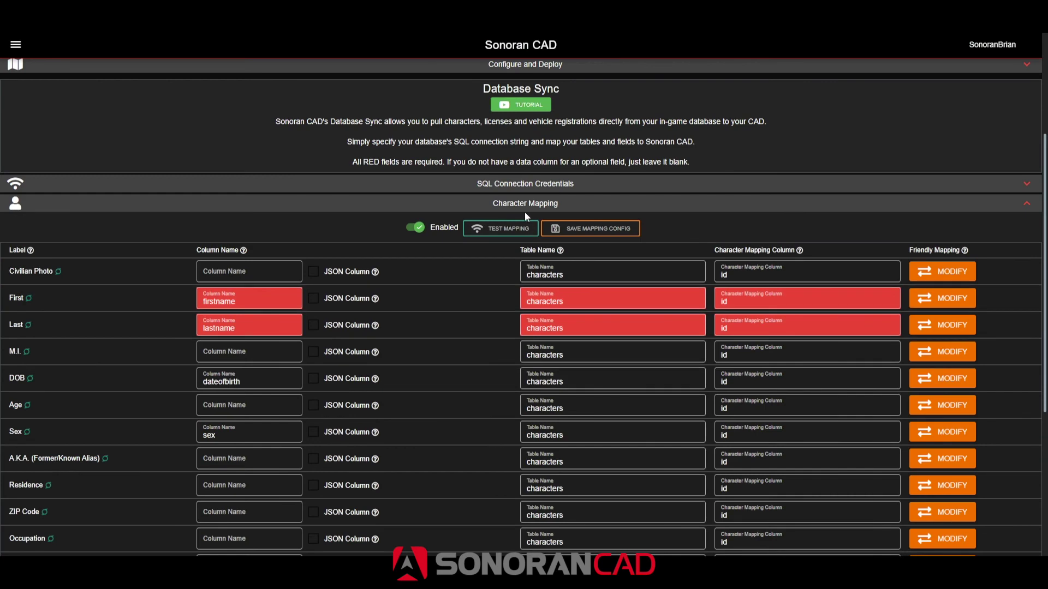
Save the database sync mapping config and start a new lookup on the Police screen
{"action": "left_click", "coordinate": [591, 229]}
{"action": "left_click", "coordinate": [16, 45]}
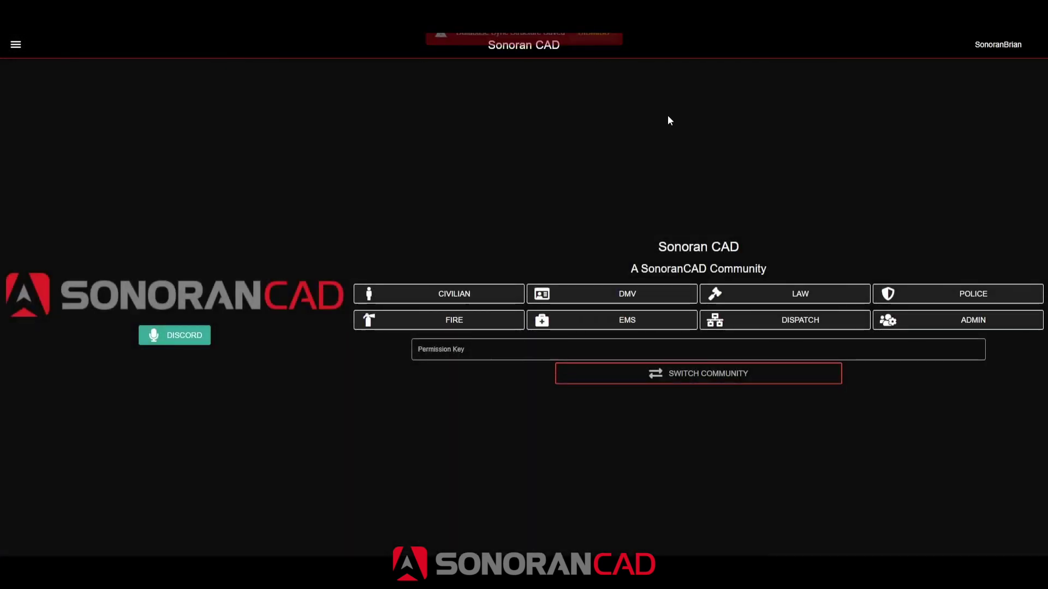
{"action": "left_click", "coordinate": [924, 293]}
{"action": "left_click", "coordinate": [342, 175]}
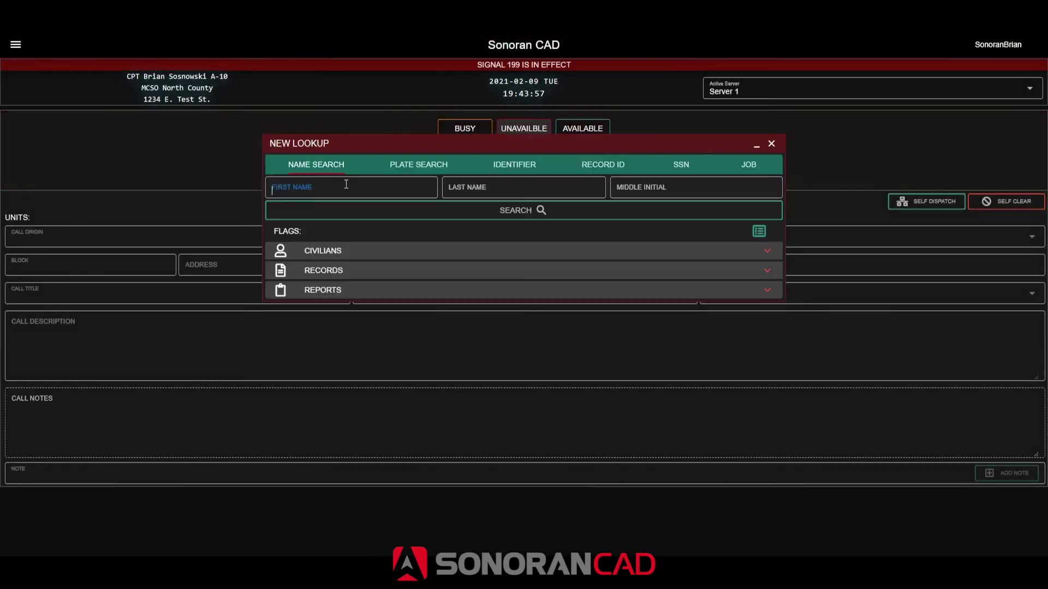
Search by job PARAMEDIC and page through the 54 matching civilians
{"action": "left_click", "coordinate": [750, 166]}
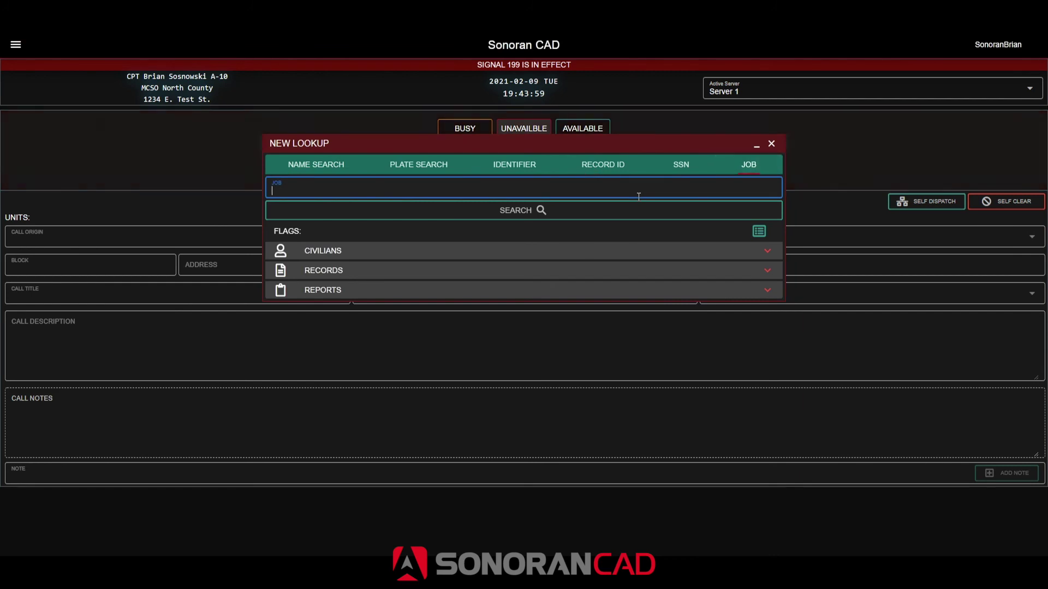
{"action": "type", "text": "PARAMEDIC"}
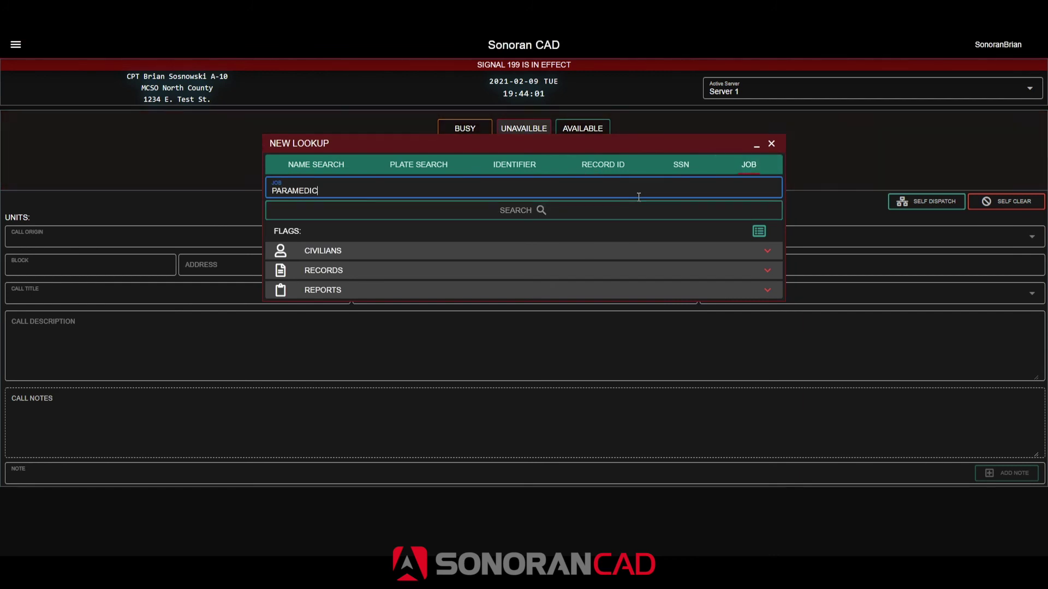
{"action": "key", "text": "Return"}
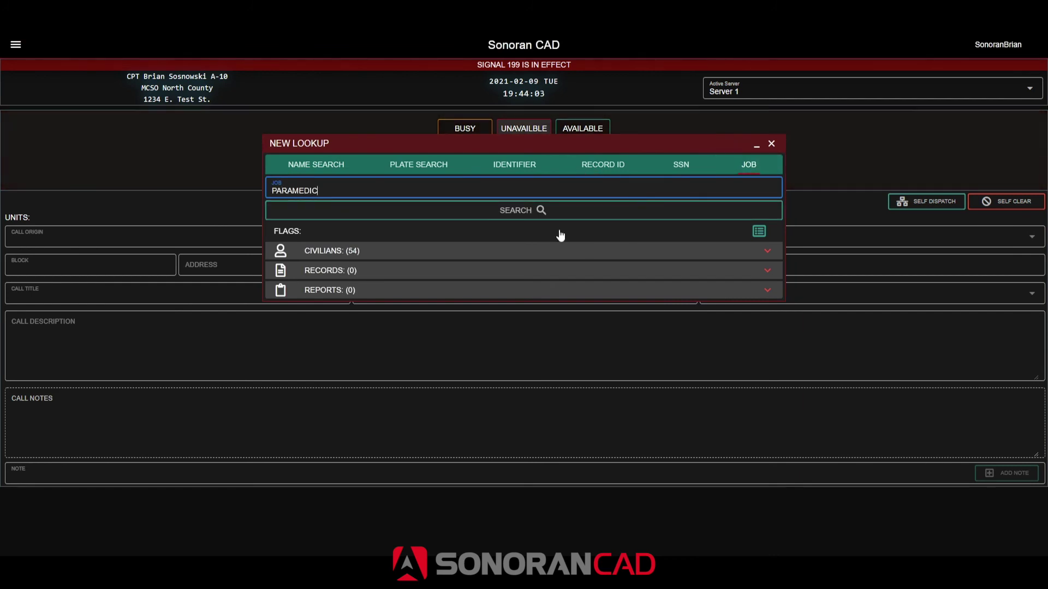
{"action": "left_click", "coordinate": [554, 254]}
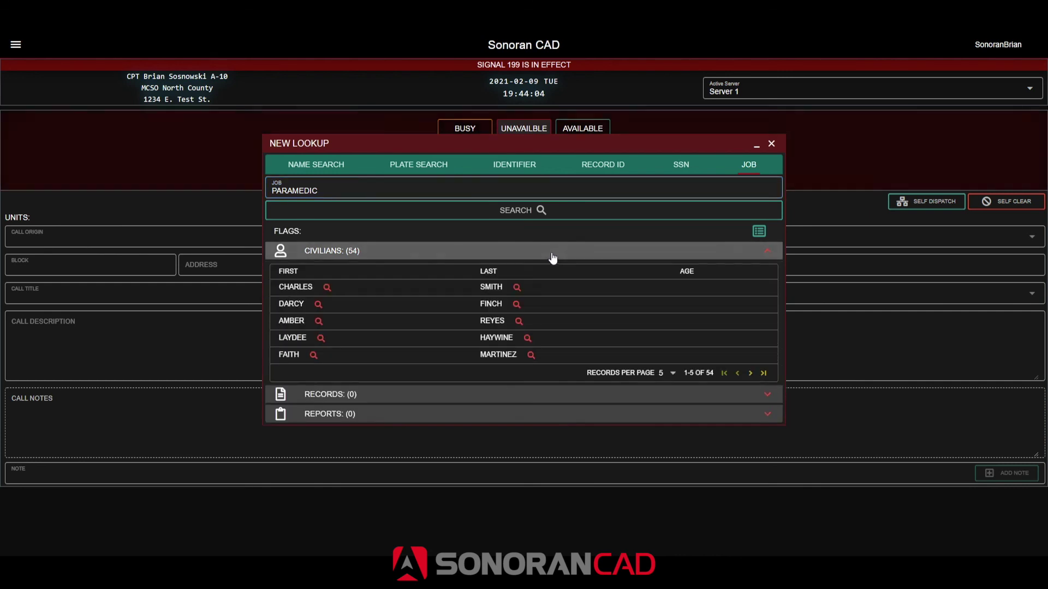
{"action": "left_click", "coordinate": [751, 374]}
{"action": "left_click", "coordinate": [750, 372]}
{"action": "left_click", "coordinate": [750, 372]}
{"action": "left_click", "coordinate": [750, 373]}
{"action": "left_click", "coordinate": [751, 372]}
{"action": "left_click", "coordinate": [750, 372]}
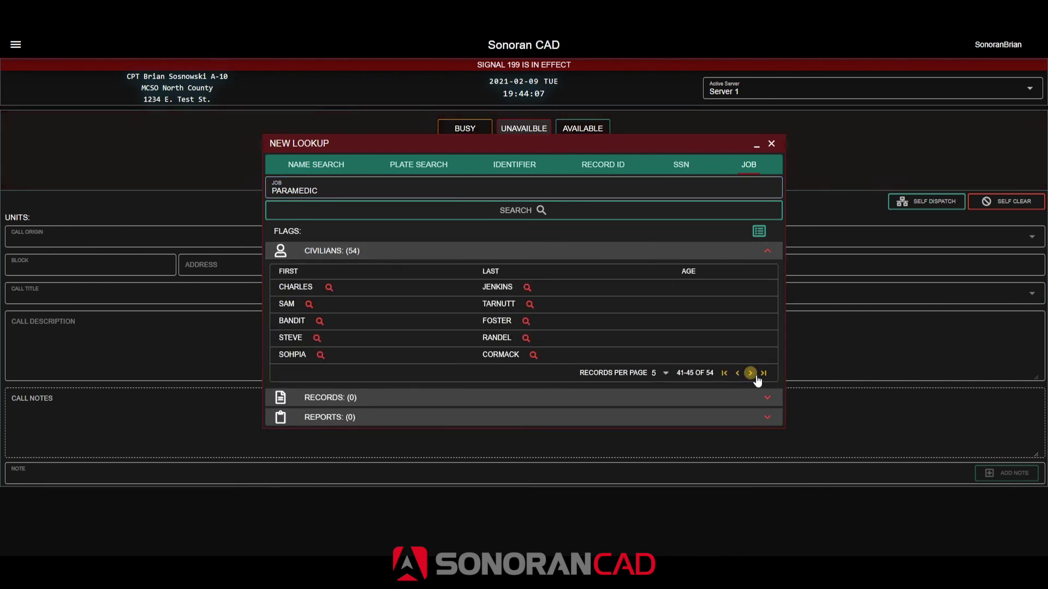